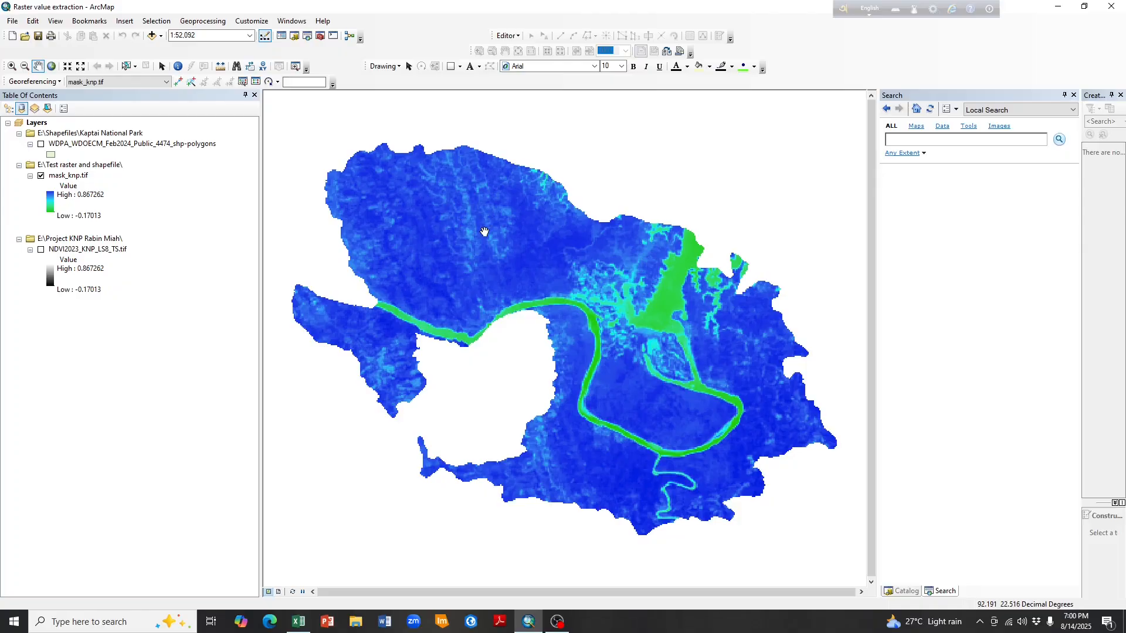
# Step: Check the spatial reference of the mask_knp.tif raster in its source properties
pyautogui.rightClick(63, 176)
pyautogui.click(88, 348)
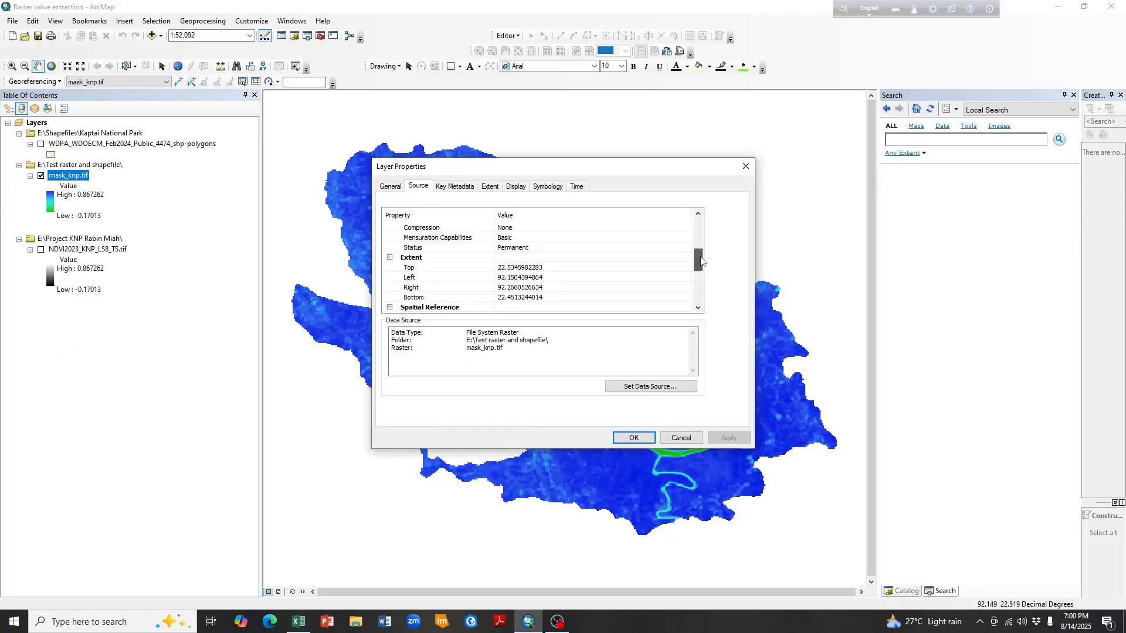
pyautogui.moveTo(701, 261); pyautogui.dragTo(705, 274)
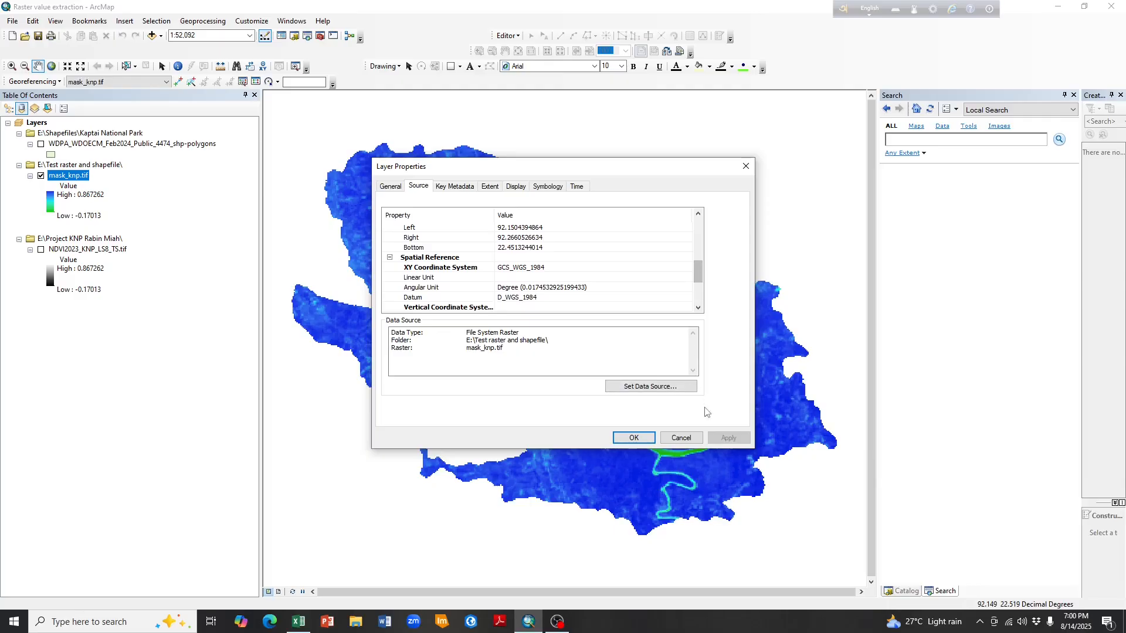
pyautogui.click(680, 439)
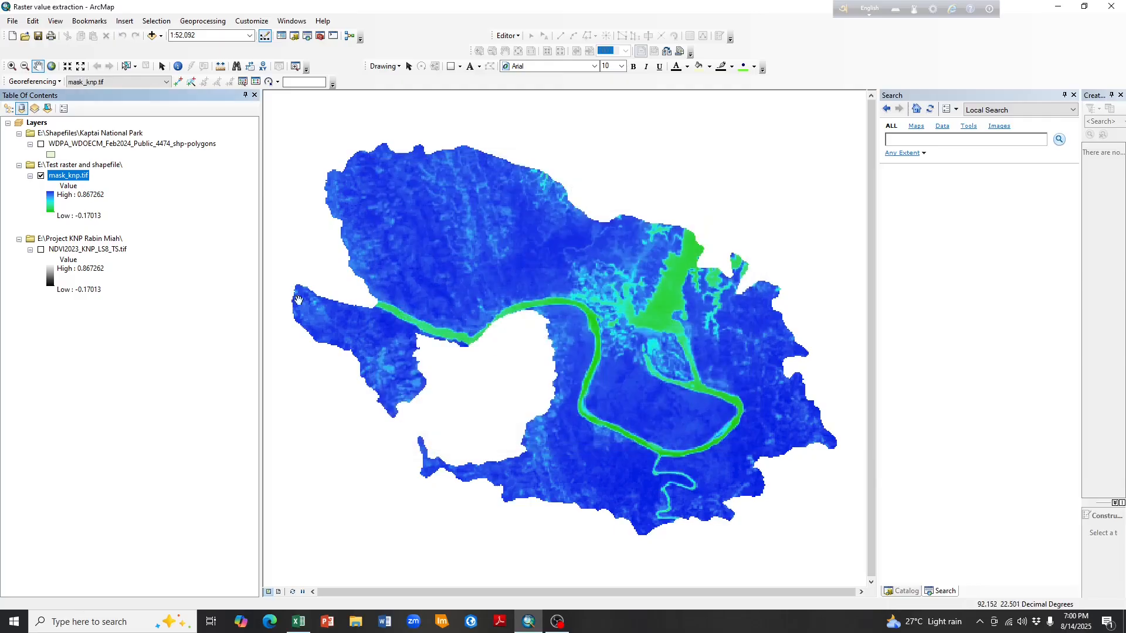
pyautogui.hotkey('alt', 'Tab')
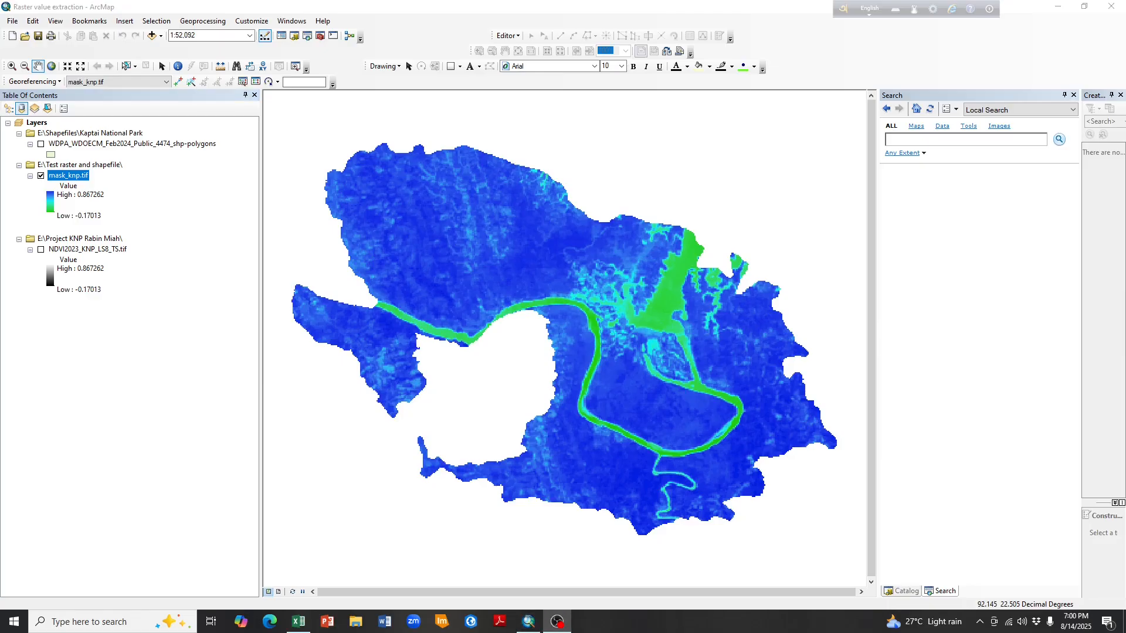
pyautogui.hotkey('alt', 'Tab')
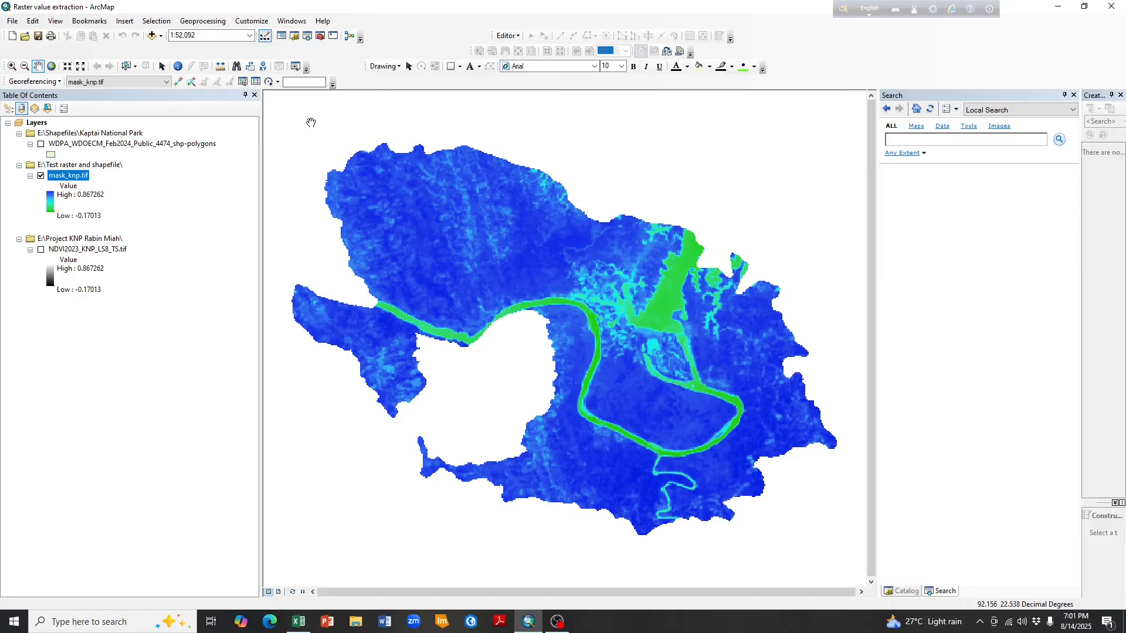
# Step: Add krpoints2.shp to the map and check its coordinate system in the layer's source properties
pyautogui.click(153, 36)
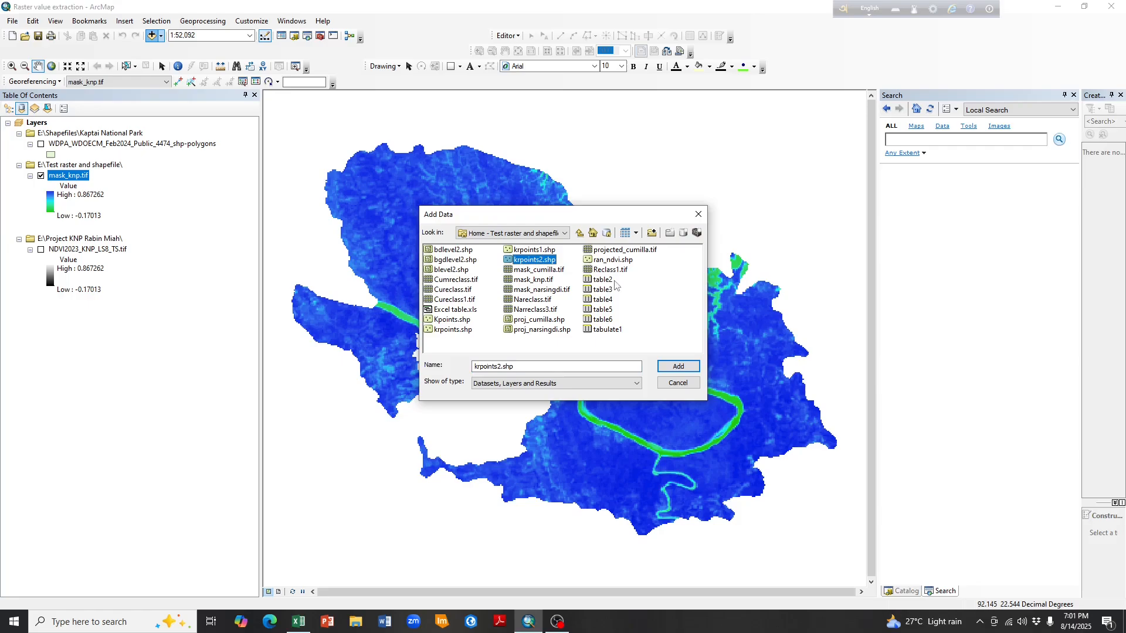
pyautogui.click(679, 366)
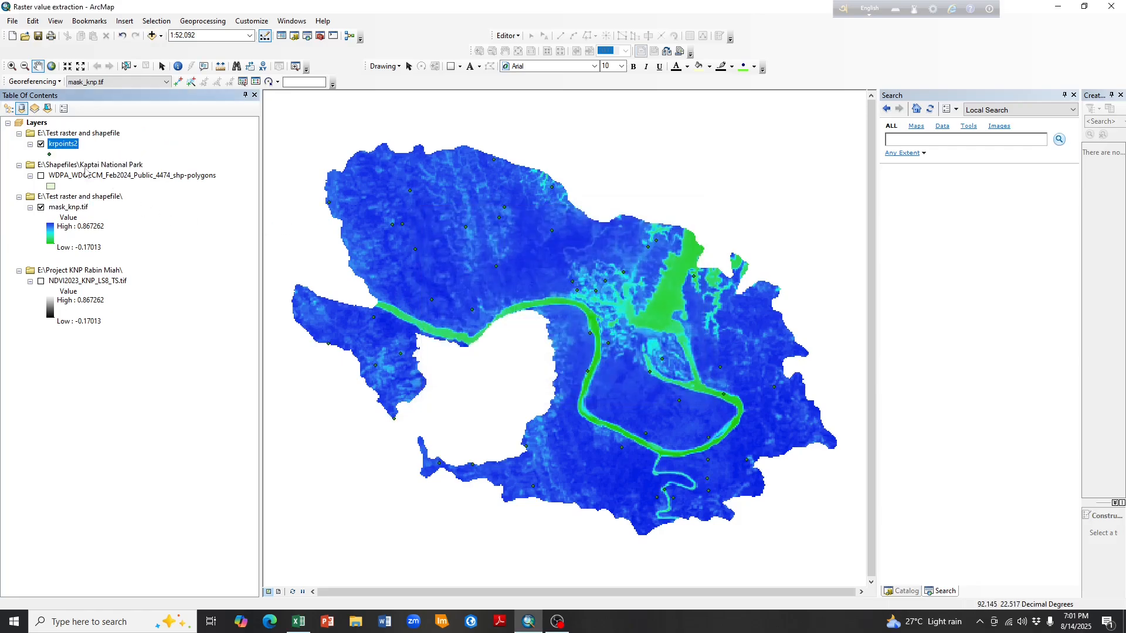
pyautogui.rightClick(63, 145)
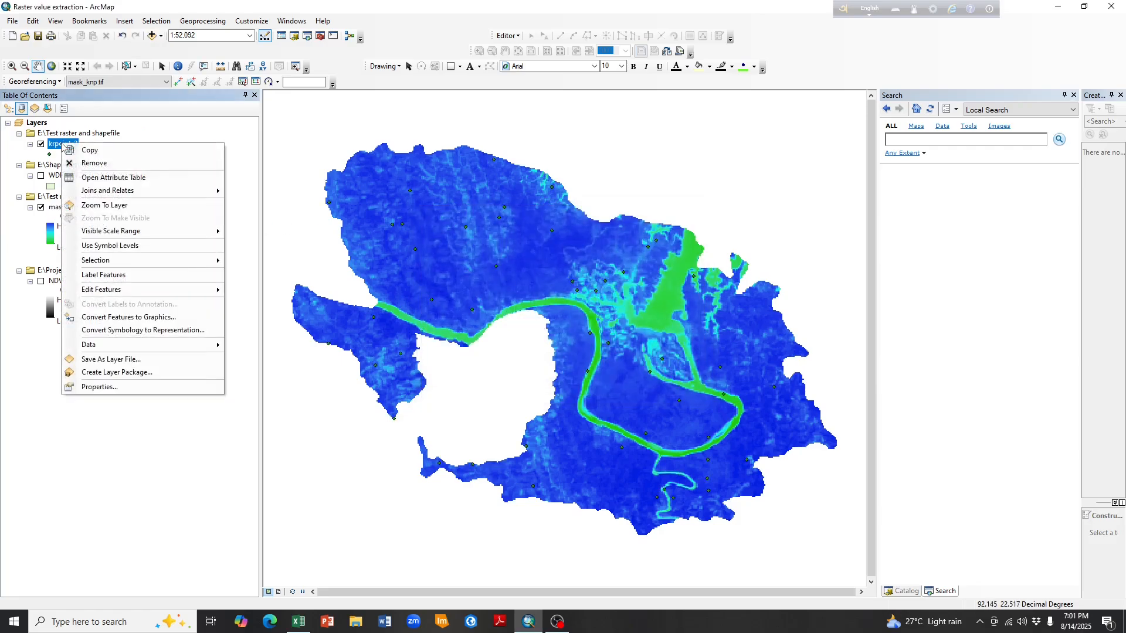
pyautogui.click(139, 388)
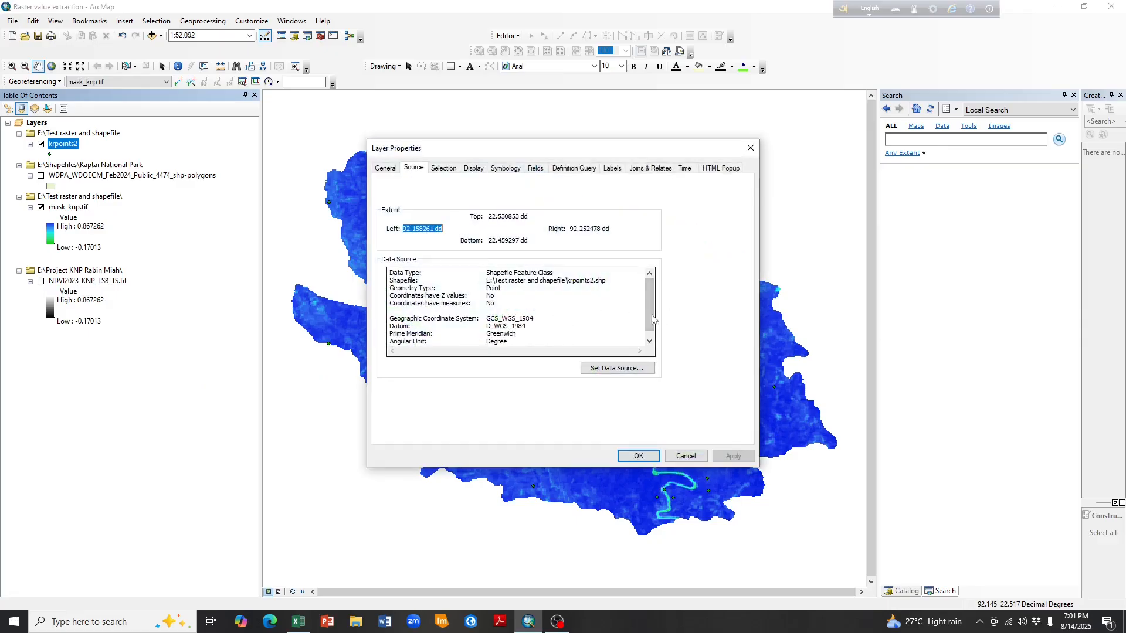
pyautogui.click(684, 456)
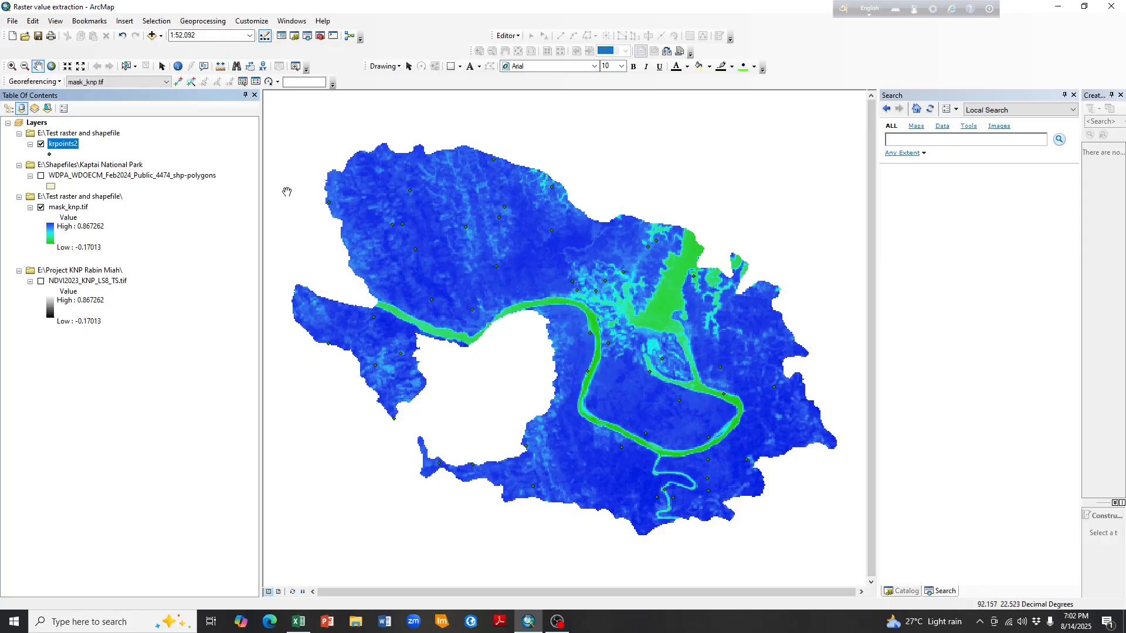
# Step: Change the krpoints2 point symbol color to red
pyautogui.click(49, 154)
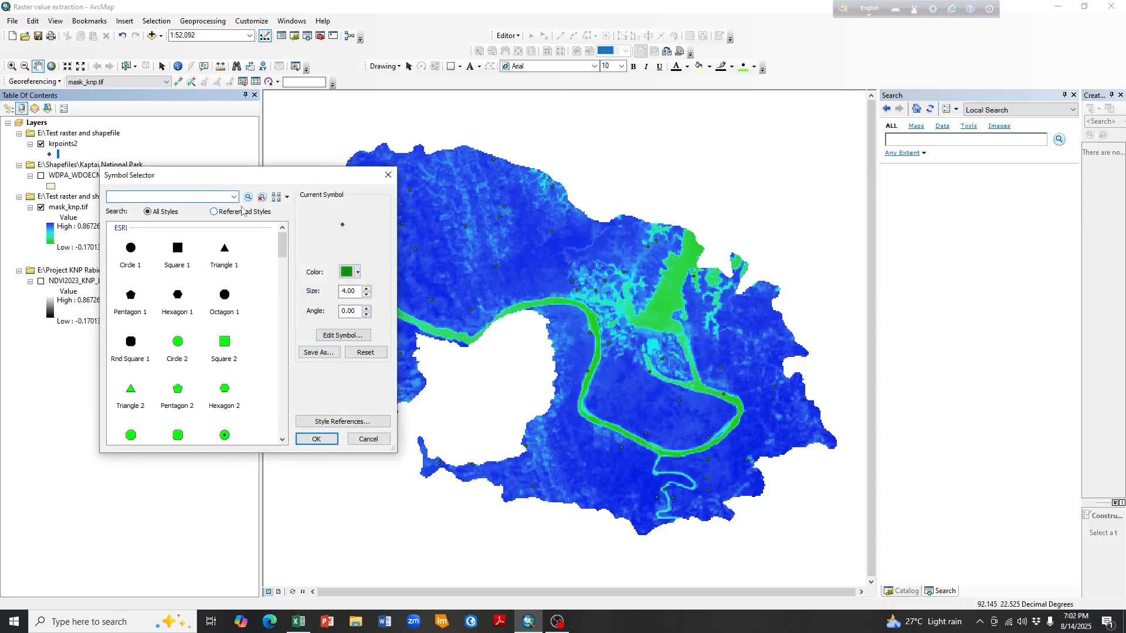
pyautogui.click(357, 272)
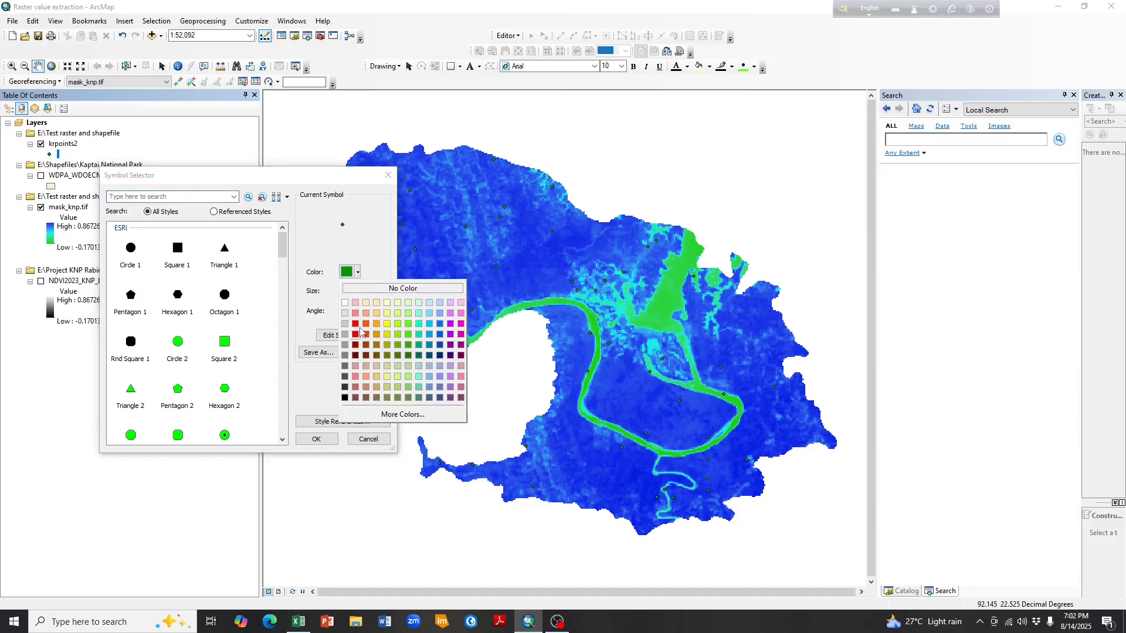
pyautogui.click(356, 324)
pyautogui.click(316, 439)
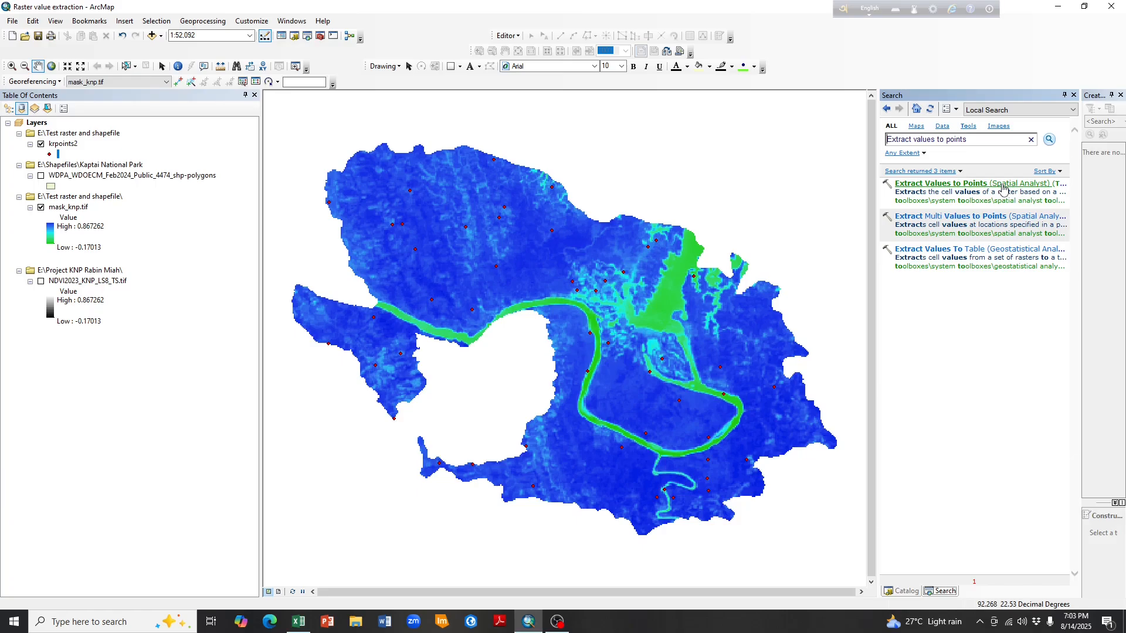
# Step: Set up Extract Values to Points with krpoints2 as the input point features and mask_knp.tif as the input raster
pyautogui.click(1003, 188)
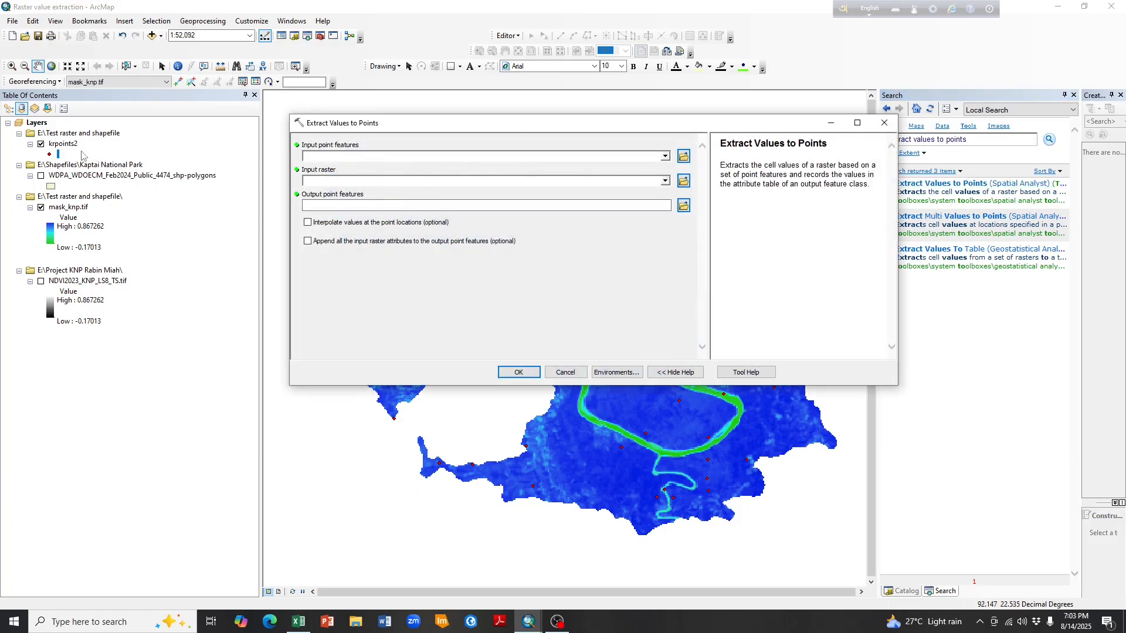
pyautogui.moveTo(73, 145); pyautogui.dragTo(382, 158)
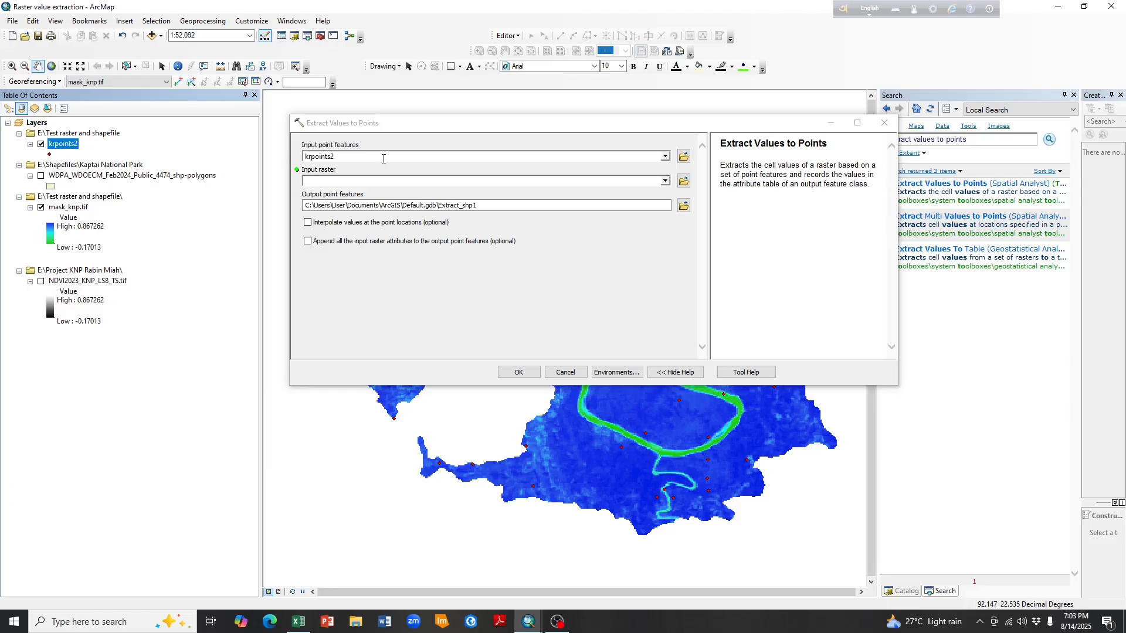
pyautogui.click(81, 210)
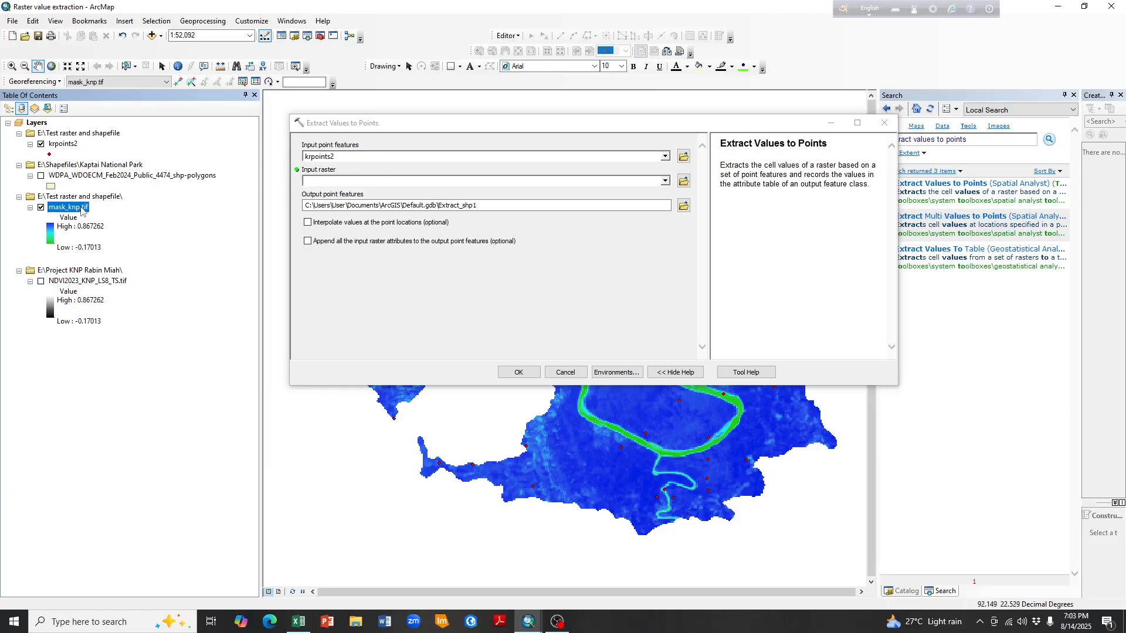
pyautogui.moveTo(82, 212); pyautogui.dragTo(355, 180)
# Step: Set the output point features to rand_ndvi.shp in the Test raster and shapefile folder and run the extraction
pyautogui.click(683, 204)
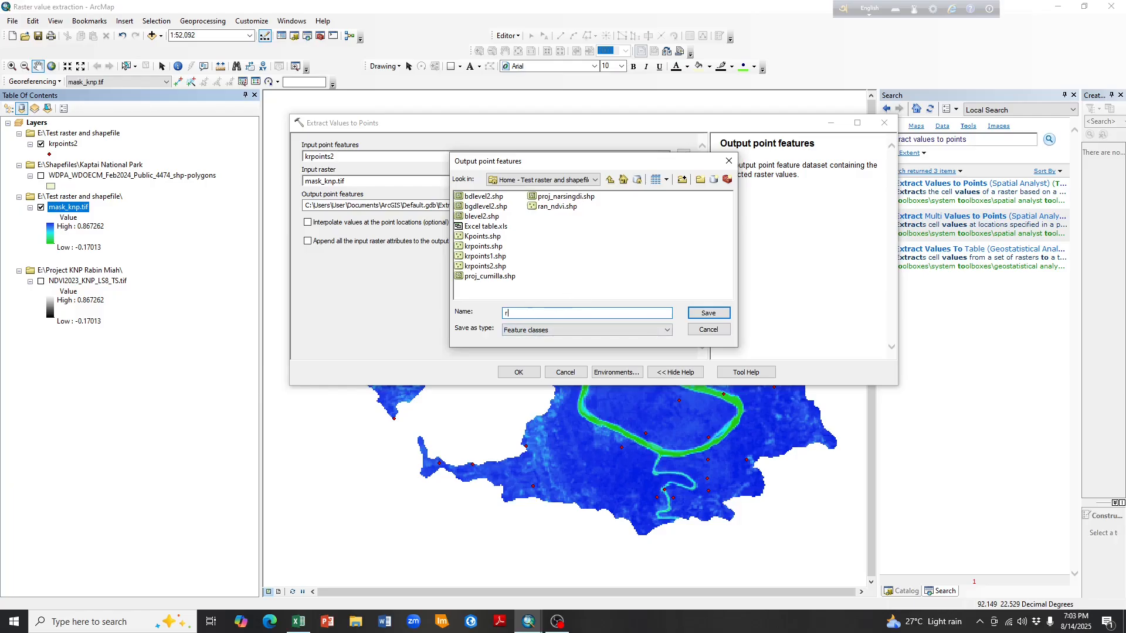
pyautogui.write('and')
pyautogui.write('vi')
pyautogui.click(707, 313)
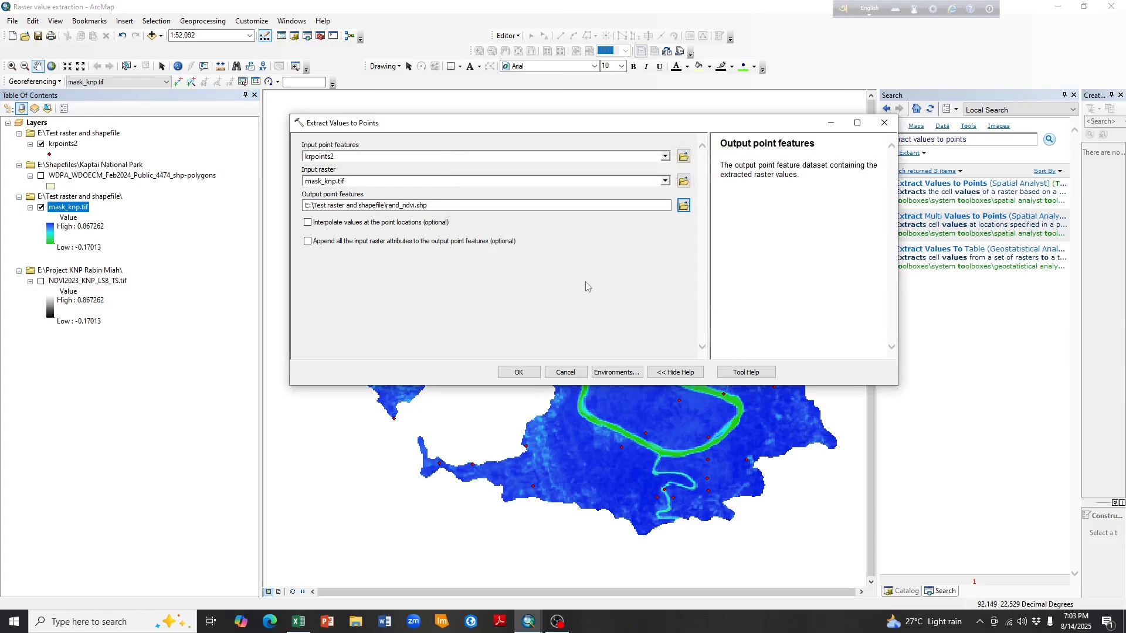
pyautogui.click(519, 373)
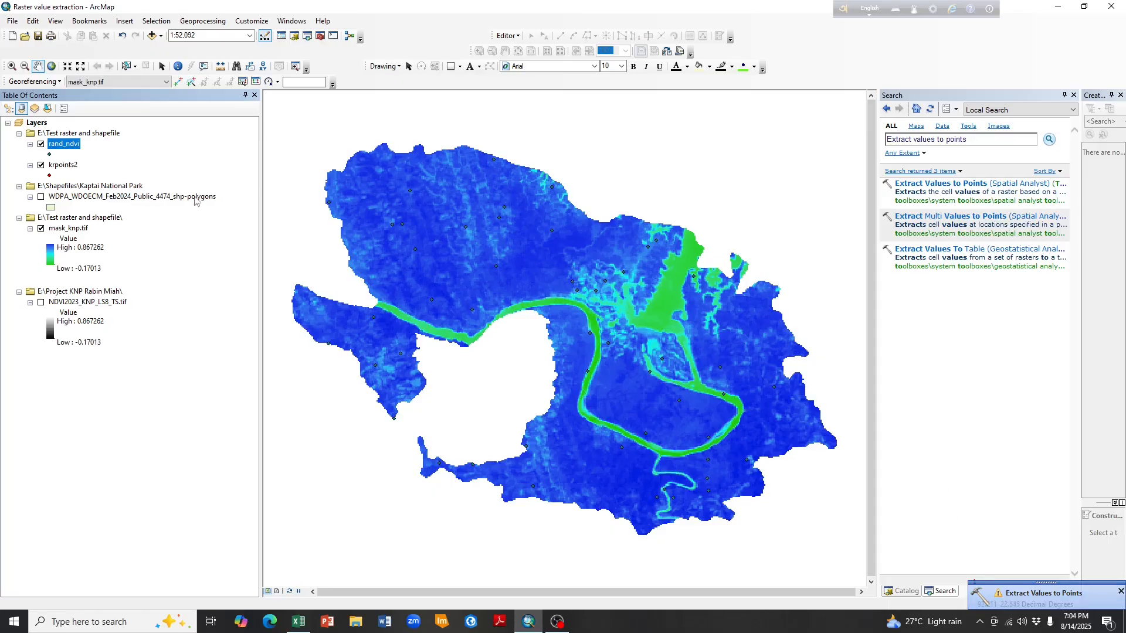
# Step: Copy all records from the attribute table of the rand_ndvi layer
pyautogui.rightClick(70, 145)
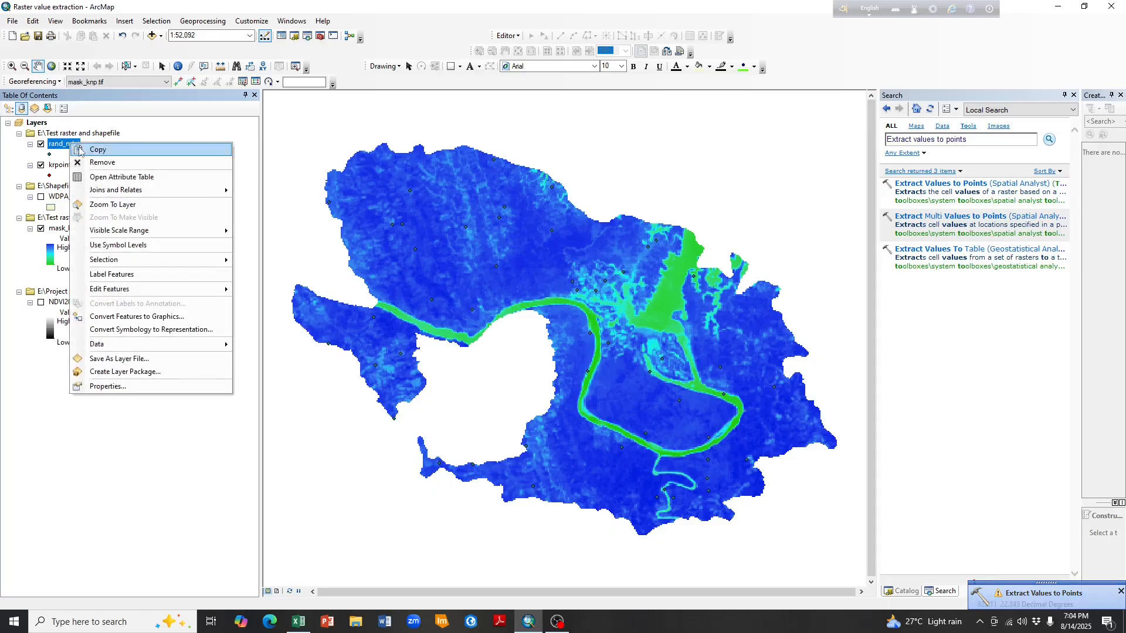
pyautogui.click(130, 175)
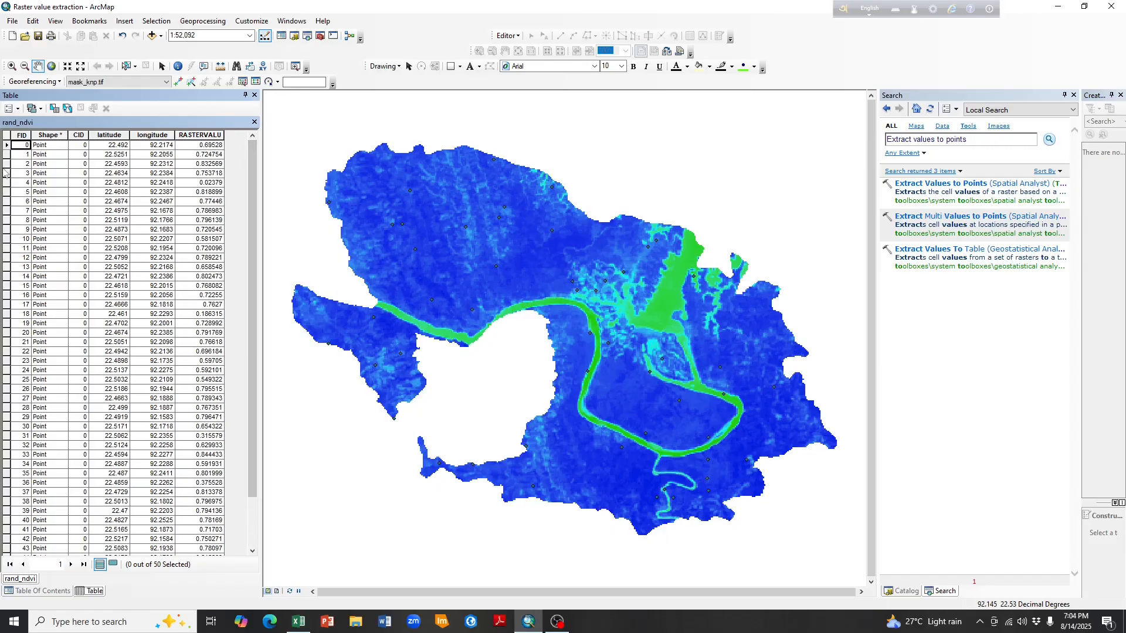
pyautogui.click(18, 109)
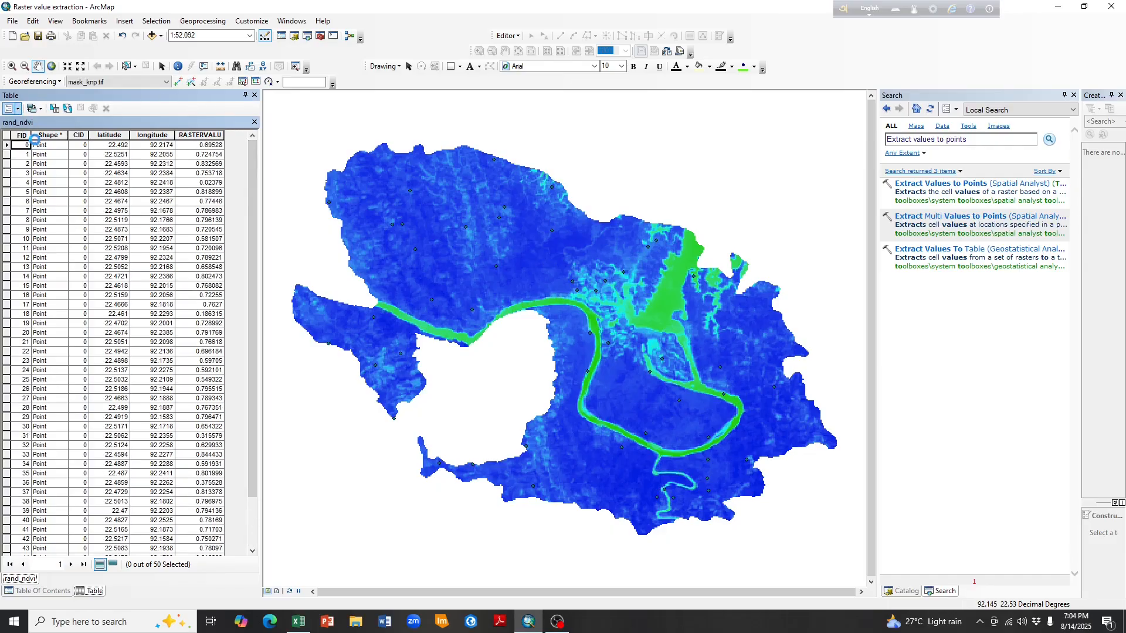
pyautogui.click(88, 168)
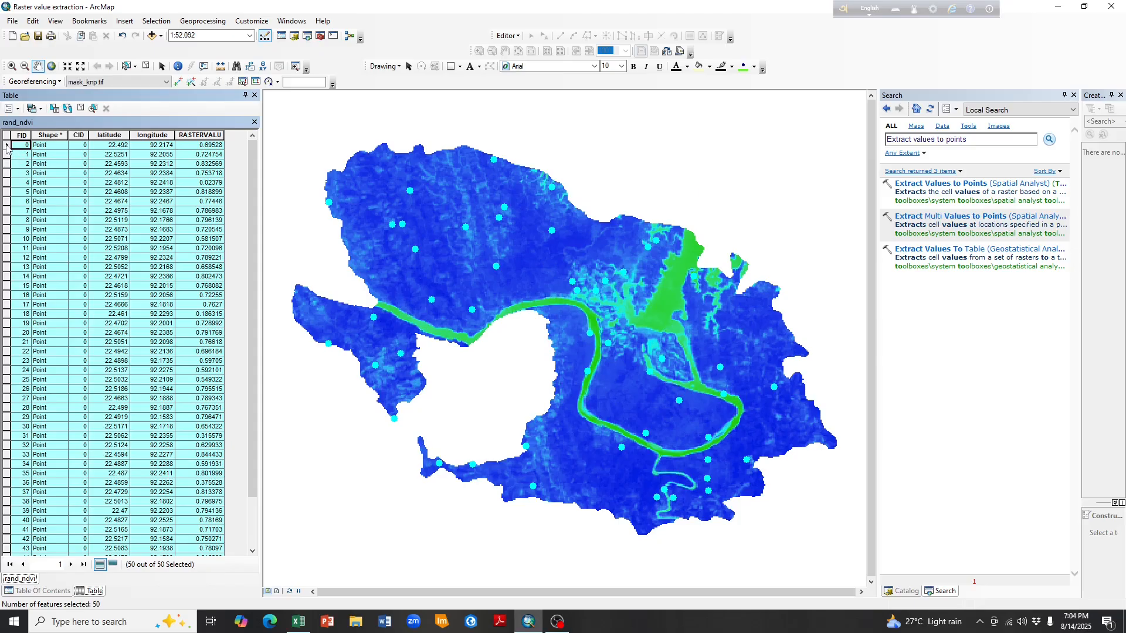
pyautogui.rightClick(6, 148)
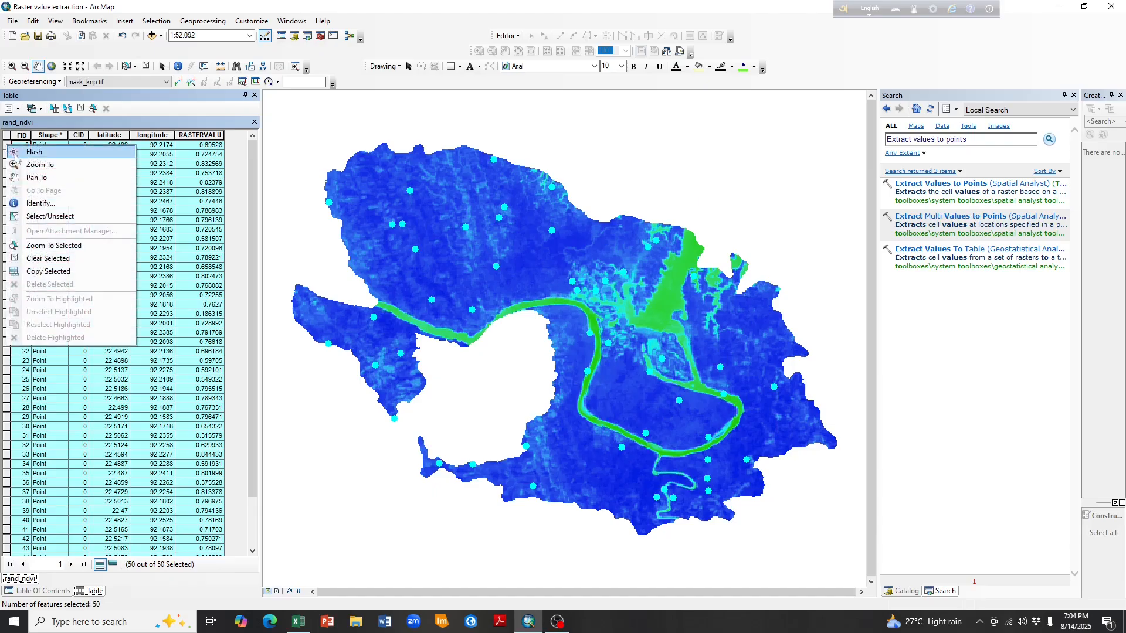
pyautogui.click(42, 274)
# Step: Switch to Excel, paste the copied records beside the existing table starting in column O, and widen the RASTERVALU column
pyautogui.click(298, 622)
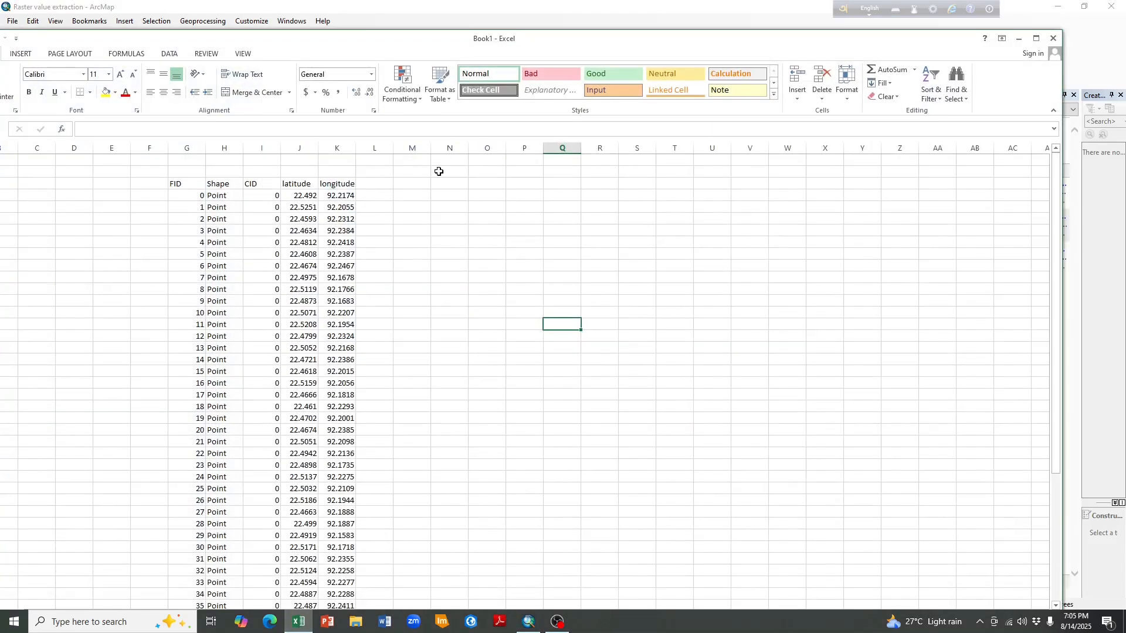
pyautogui.click(12, 21)
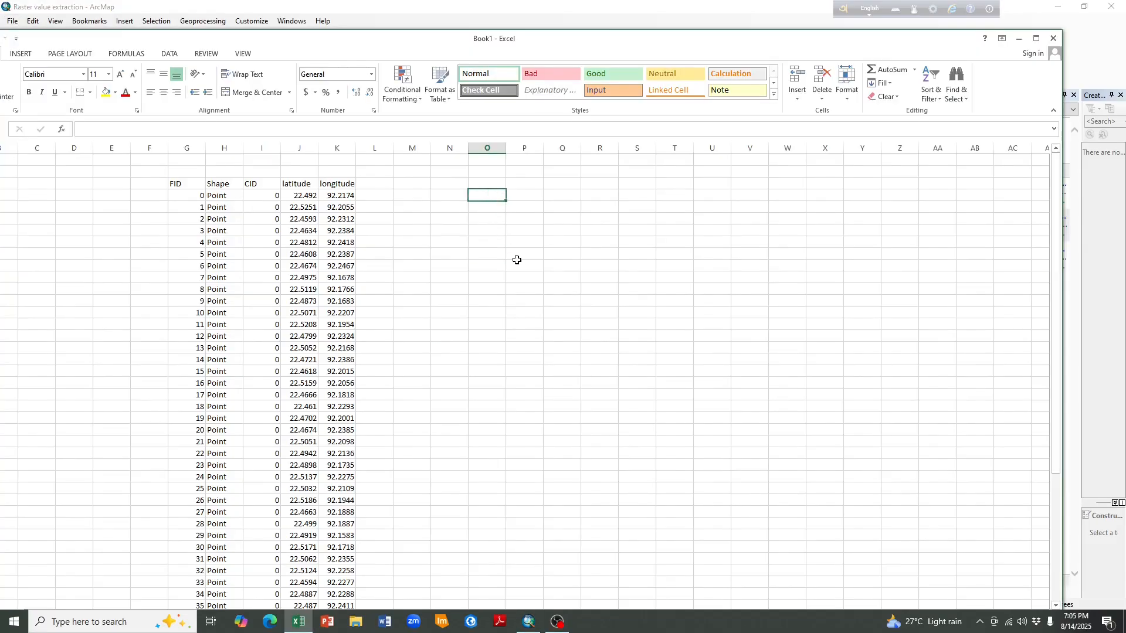
pyautogui.hotkey('ctrl', 'v')
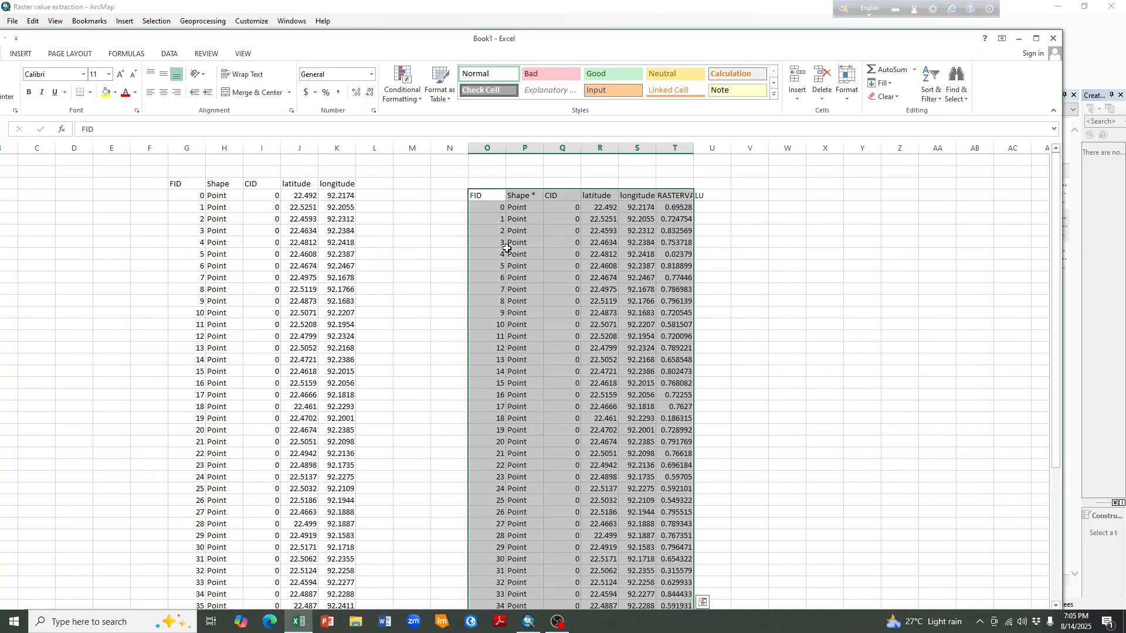
pyautogui.click(795, 241)
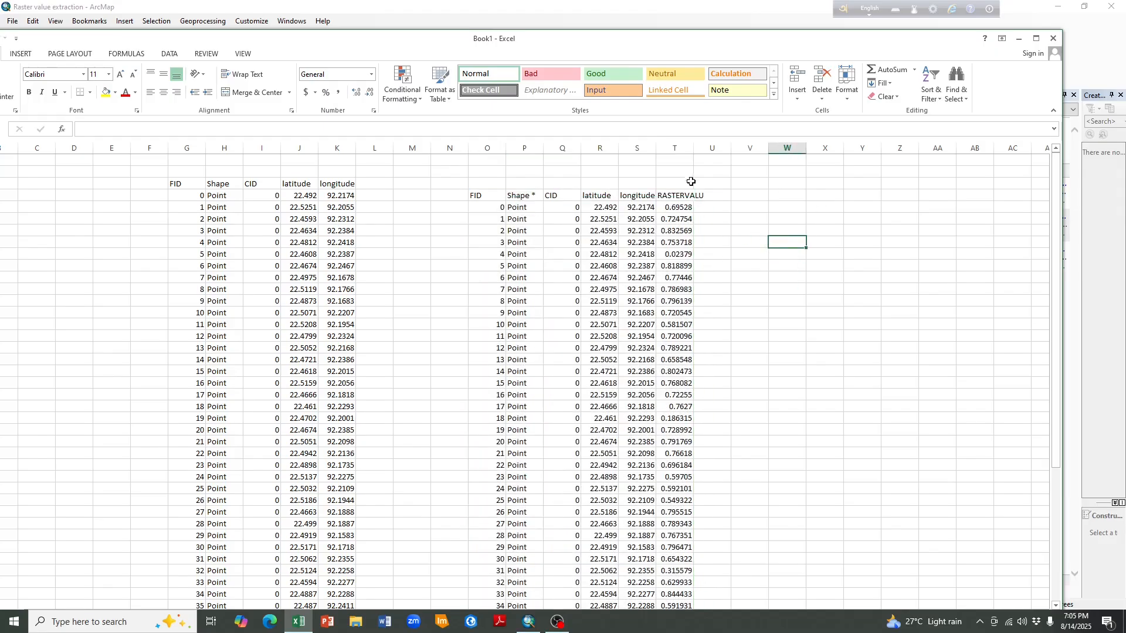
pyautogui.moveTo(694, 153); pyautogui.dragTo(732, 153)
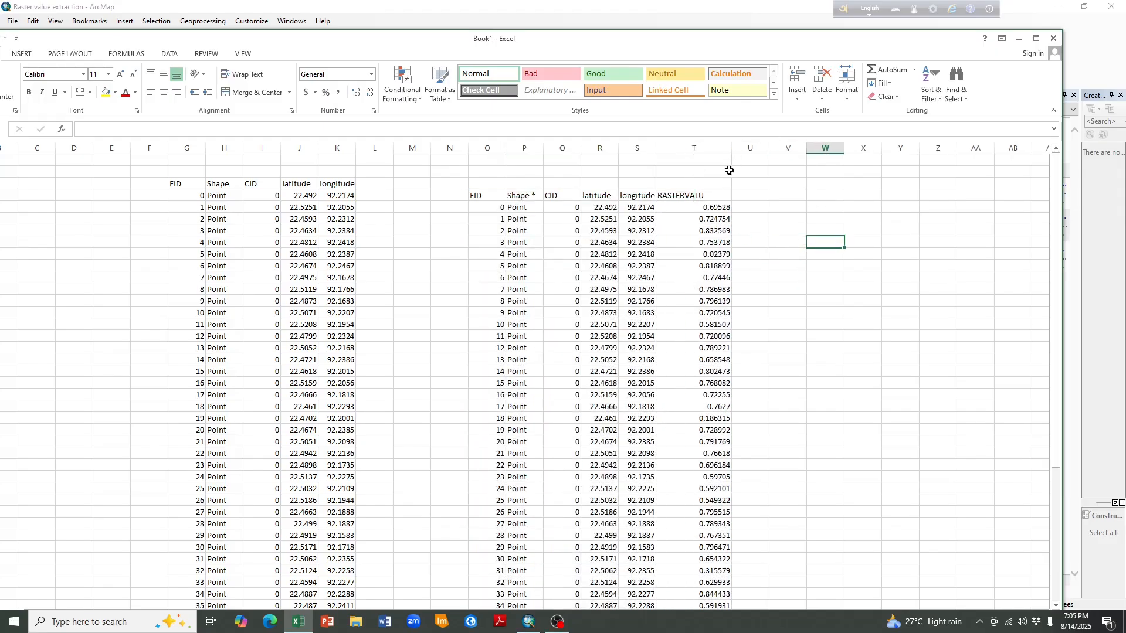
# Step: Review the pasted raster values against the original point table down to the last row, and return to ArcMap
pyautogui.scroll(-11, 709, 240)
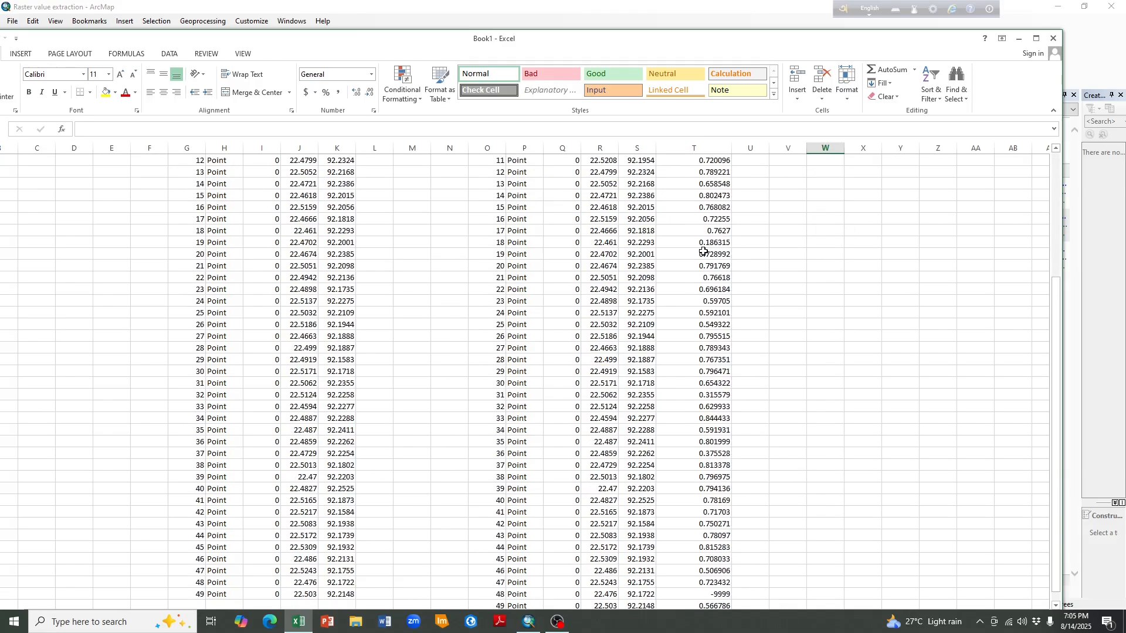
pyautogui.scroll(11, 703, 251)
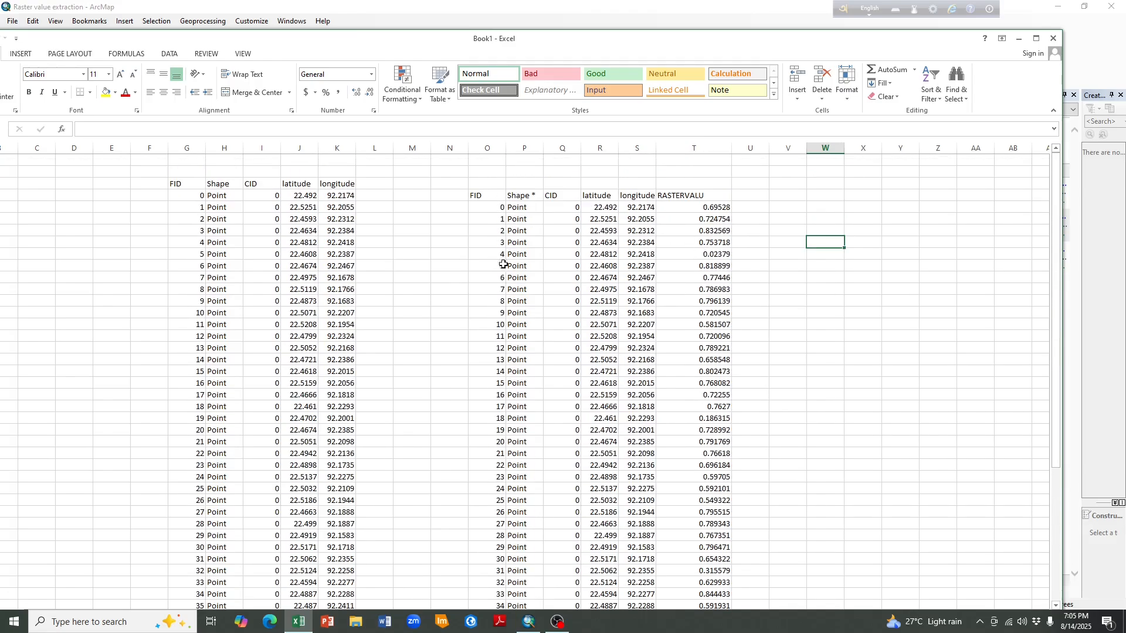
pyautogui.scroll(-9, 493, 362)
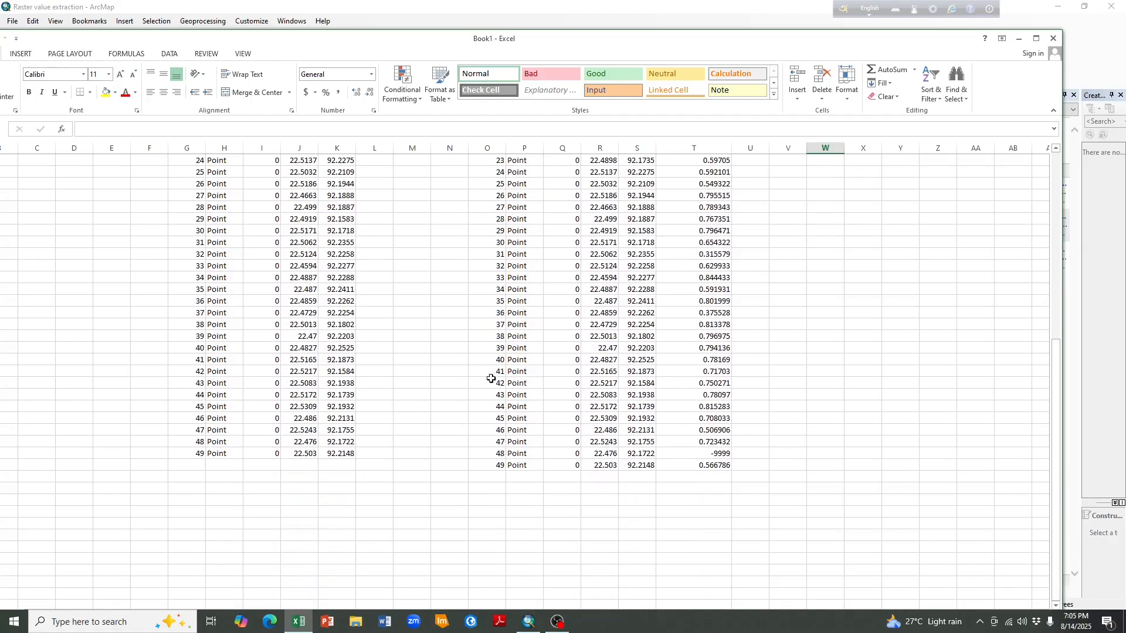
pyautogui.scroll(9, 492, 368)
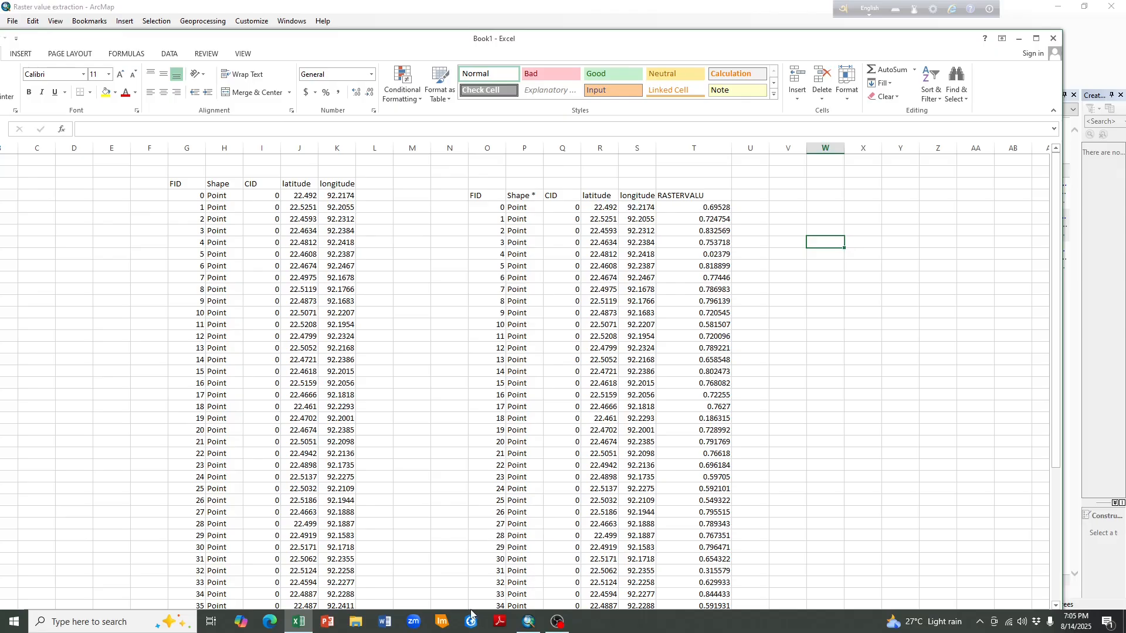
pyautogui.click(529, 622)
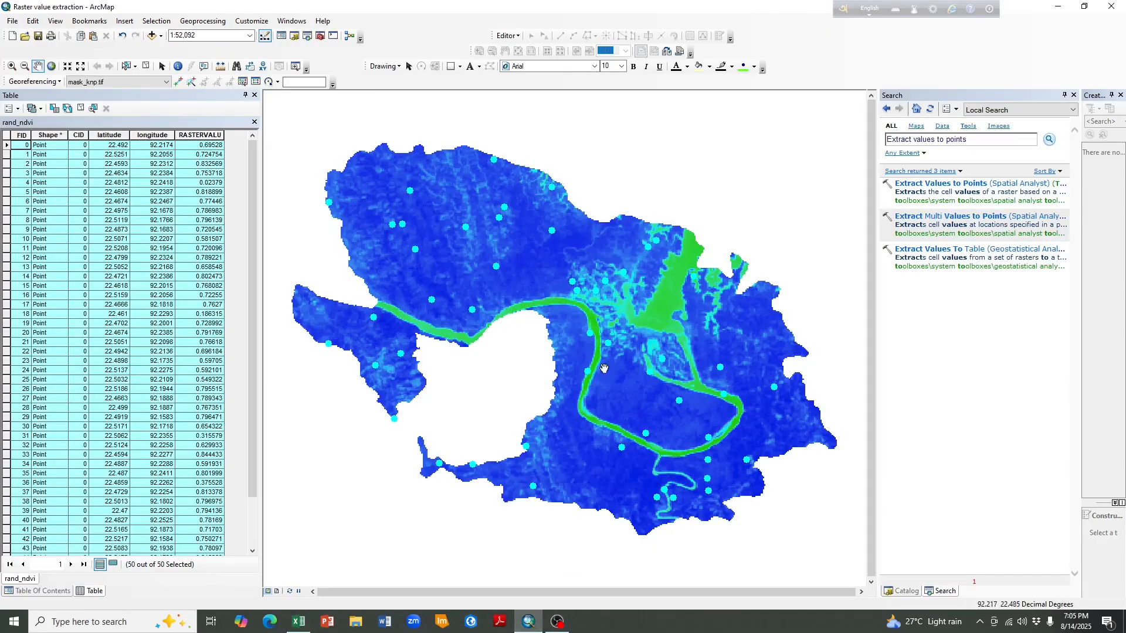